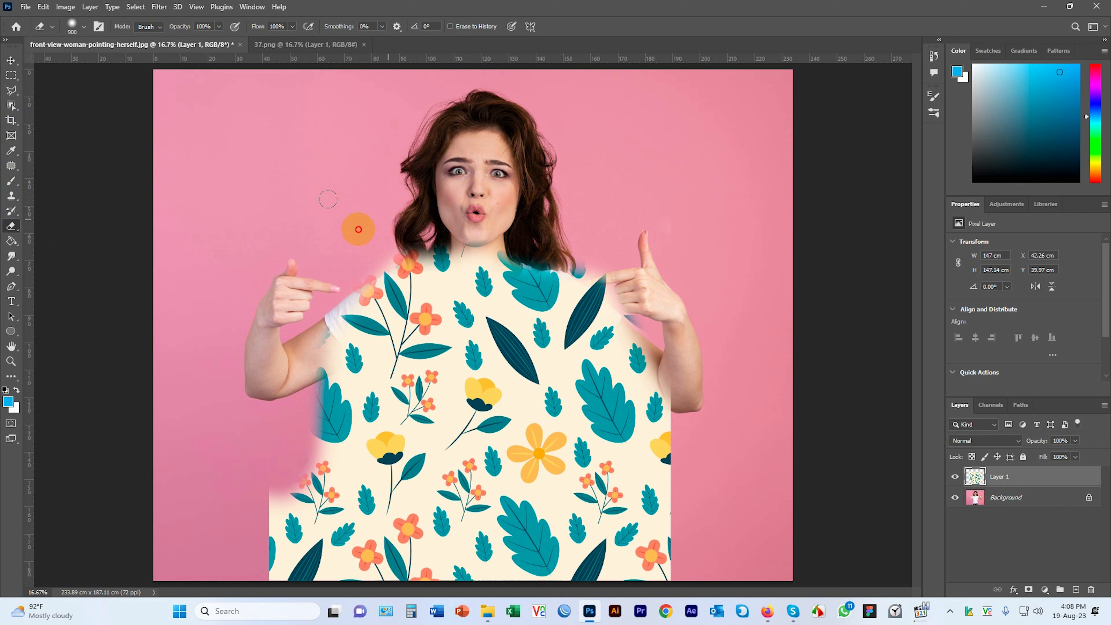
Erase the floral pattern that spills outside the woman's T-shirt on Layer 1.
mouse_move(676, 508)
left_mouse_down()
mouse_move(664, 565)
mouse_move(682, 350)
mouse_move(647, 555)
mouse_move(600, 547)
left_mouse_up()
mouse_move(278, 426)
left_mouse_down()
mouse_move(282, 599)
mouse_move(297, 424)
mouse_move(302, 446)
mouse_move(297, 335)
mouse_move(355, 228)
mouse_move(312, 256)
mouse_move(536, 229)
mouse_move(681, 305)
mouse_move(632, 483)
mouse_move(634, 598)
mouse_move(630, 420)
mouse_move(618, 400)
mouse_move(605, 414)
mouse_move(617, 599)
mouse_move(599, 411)
left_mouse_up()
mouse_move(337, 498)
left_mouse_down()
mouse_move(322, 422)
mouse_move(310, 587)
mouse_move(316, 404)
mouse_move(324, 566)
left_mouse_up()
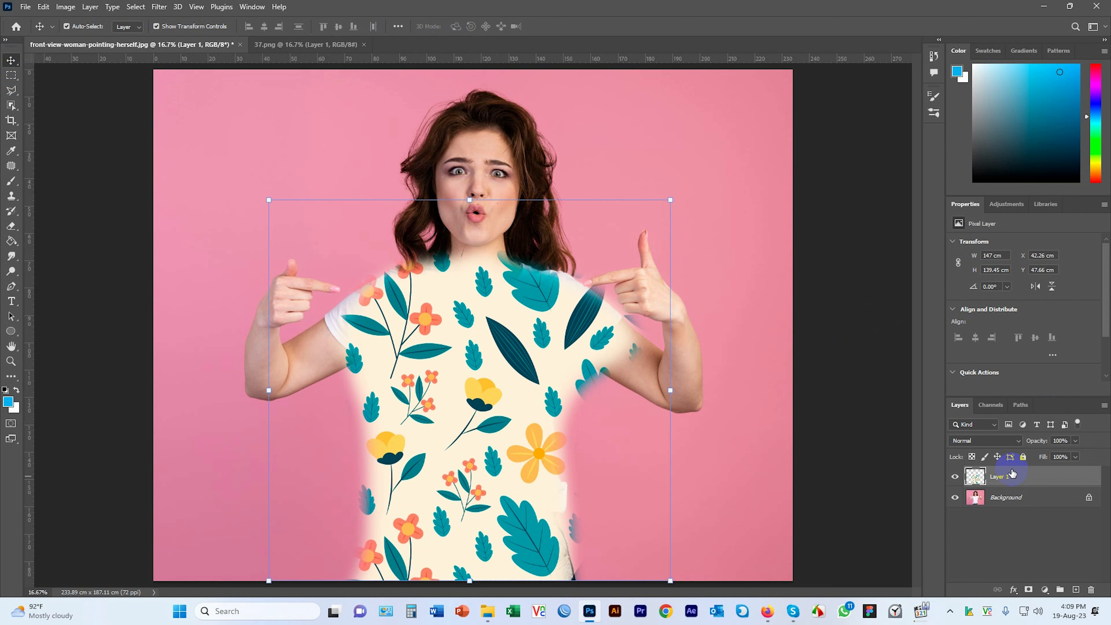
Delete the floral pattern layer and duplicate the Background layer as "Background copy".
key("Delete")
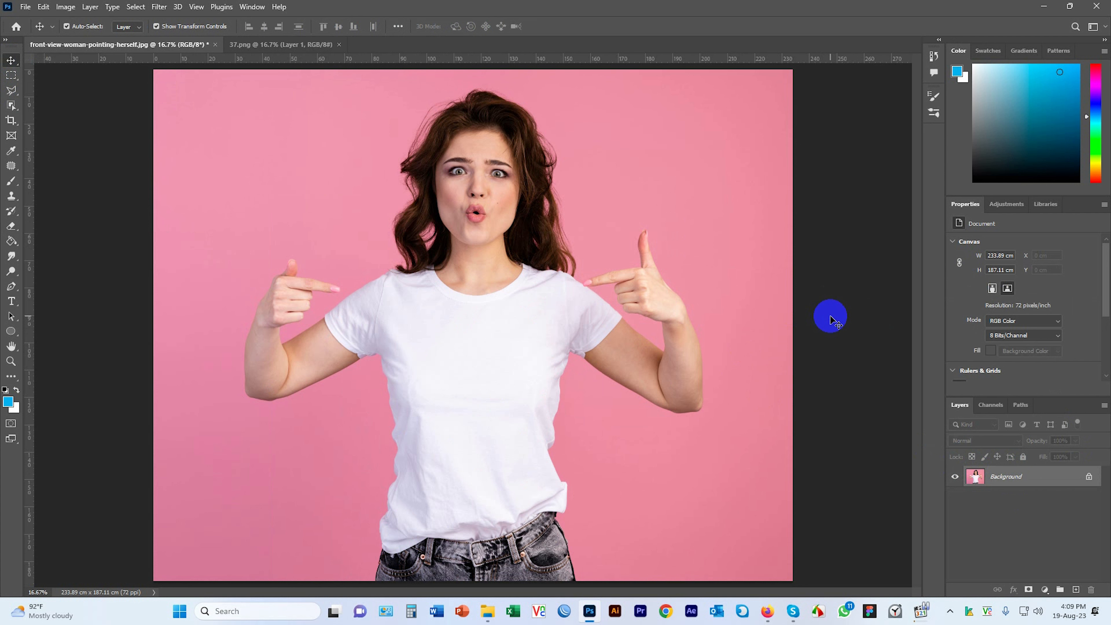
right_click(1000, 477)
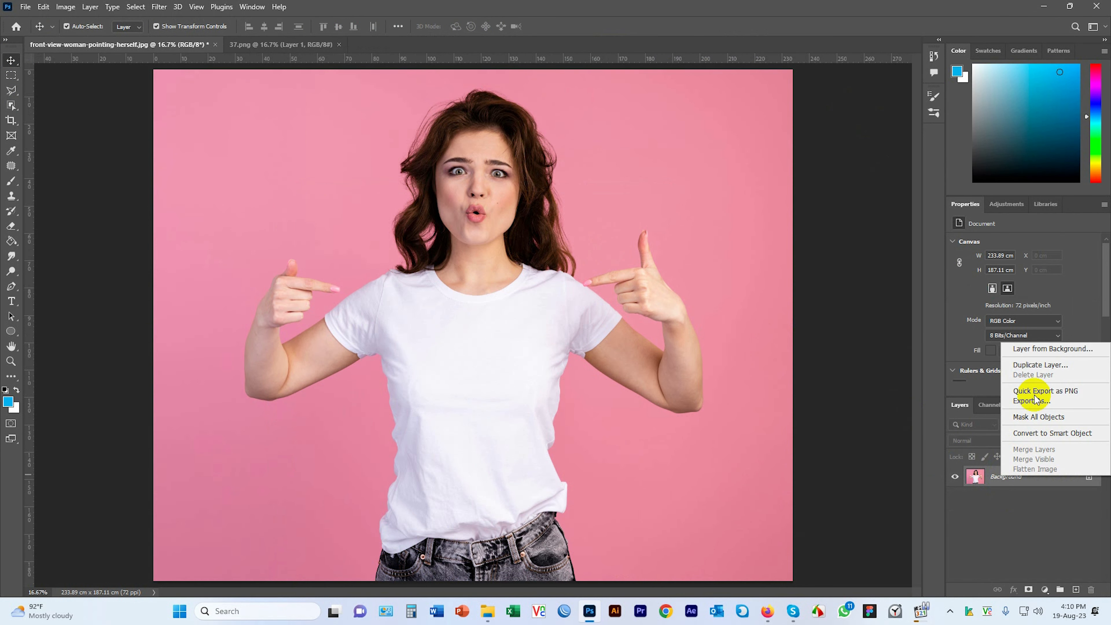
left_click(1036, 366)
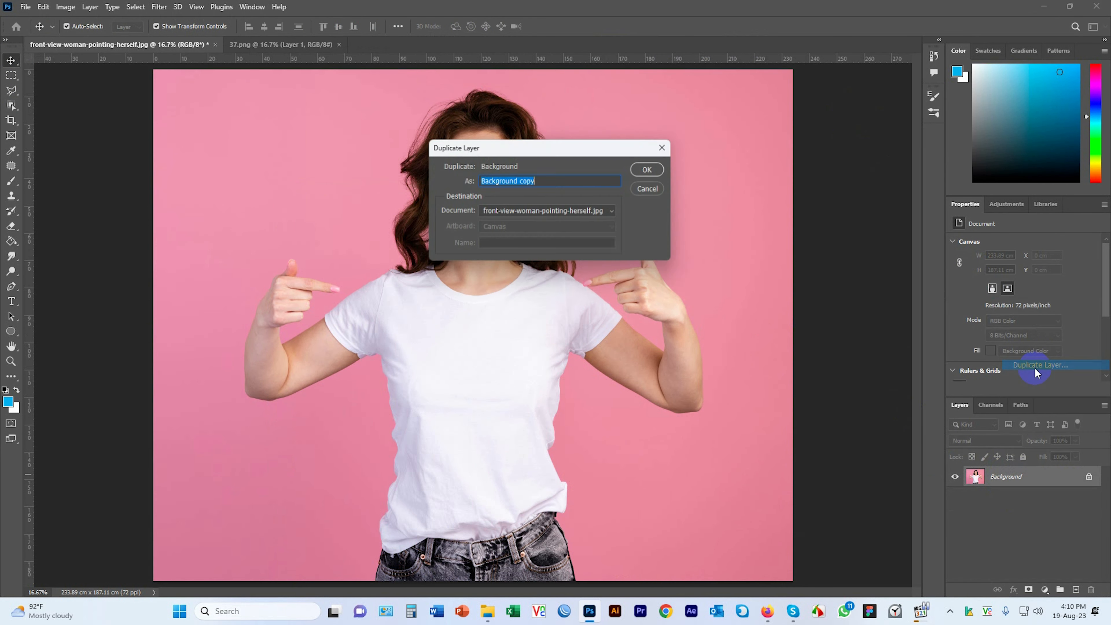
left_click(650, 171)
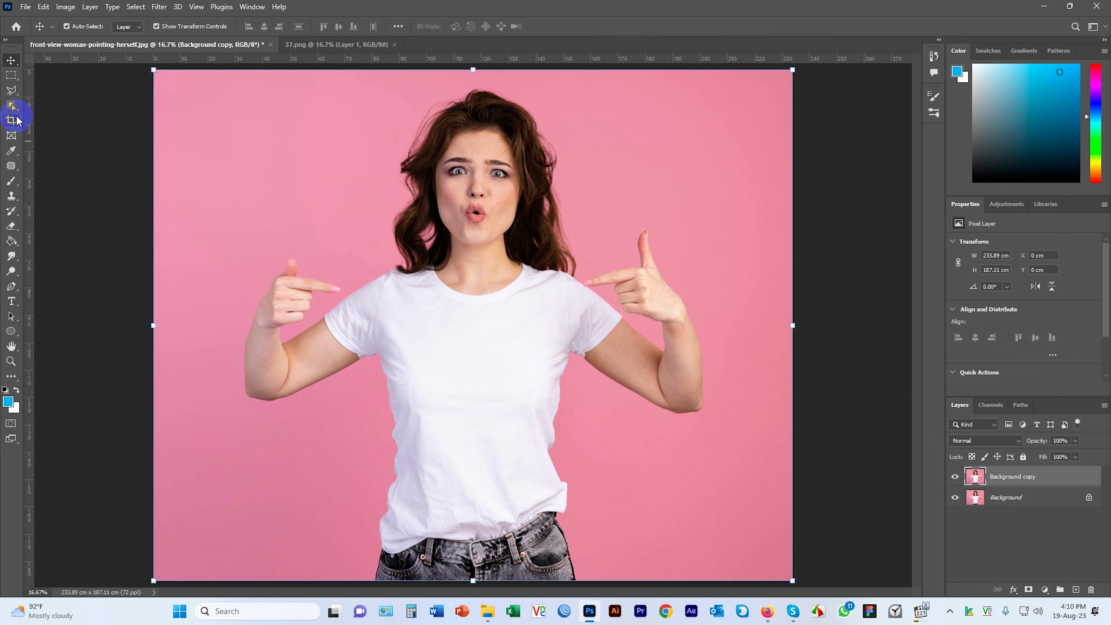
Select the white T-shirt on Background copy with the Quick Selection tool and mask the layer to it.
right_click(10, 106)
left_click(26, 114)
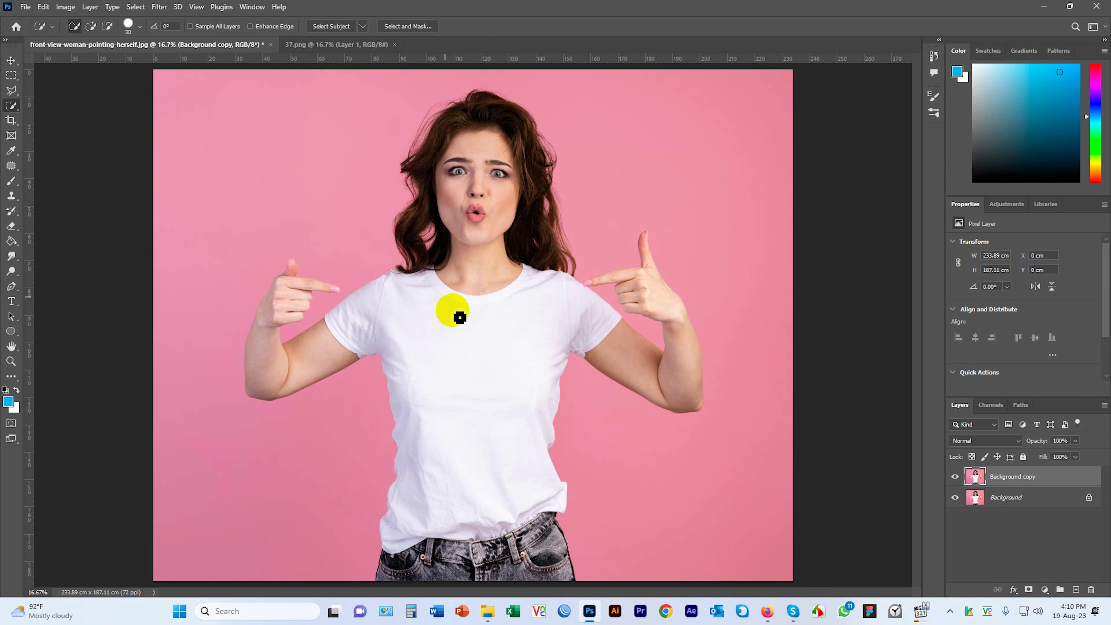
right_click(11, 106)
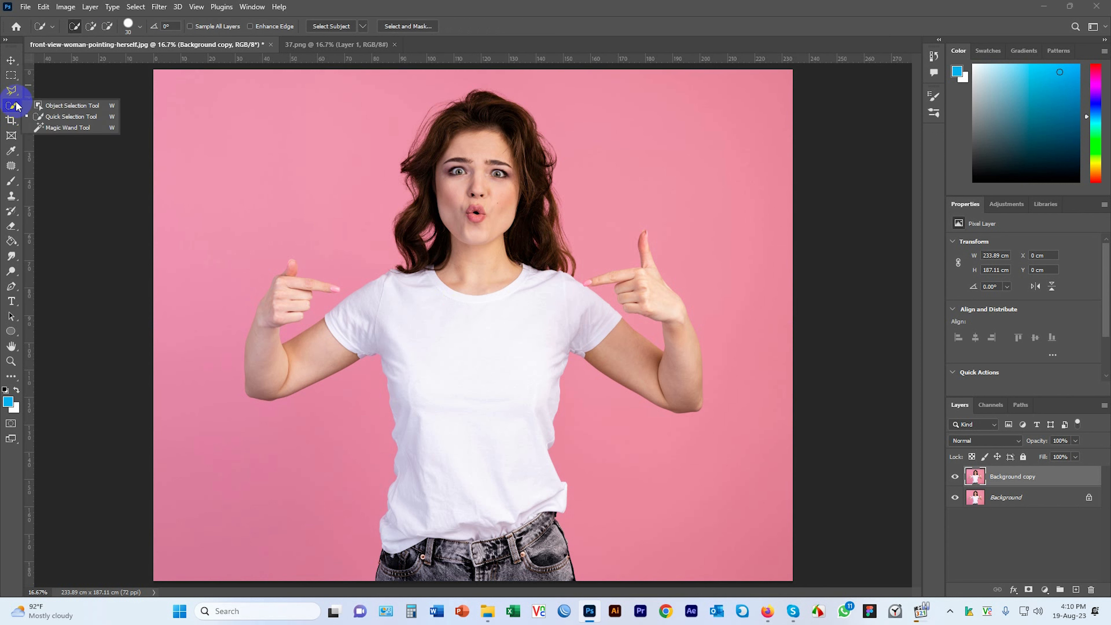
left_click(51, 117)
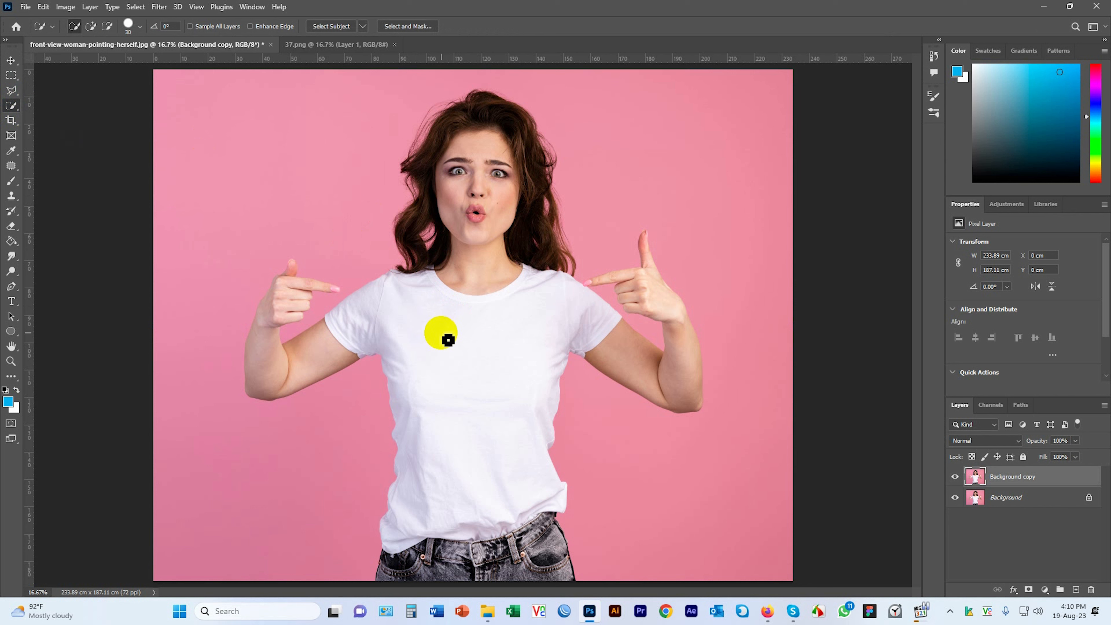
mouse_move(441, 334)
left_mouse_down()
mouse_move(450, 389)
mouse_move(498, 454)
mouse_move(449, 530)
left_mouse_up()
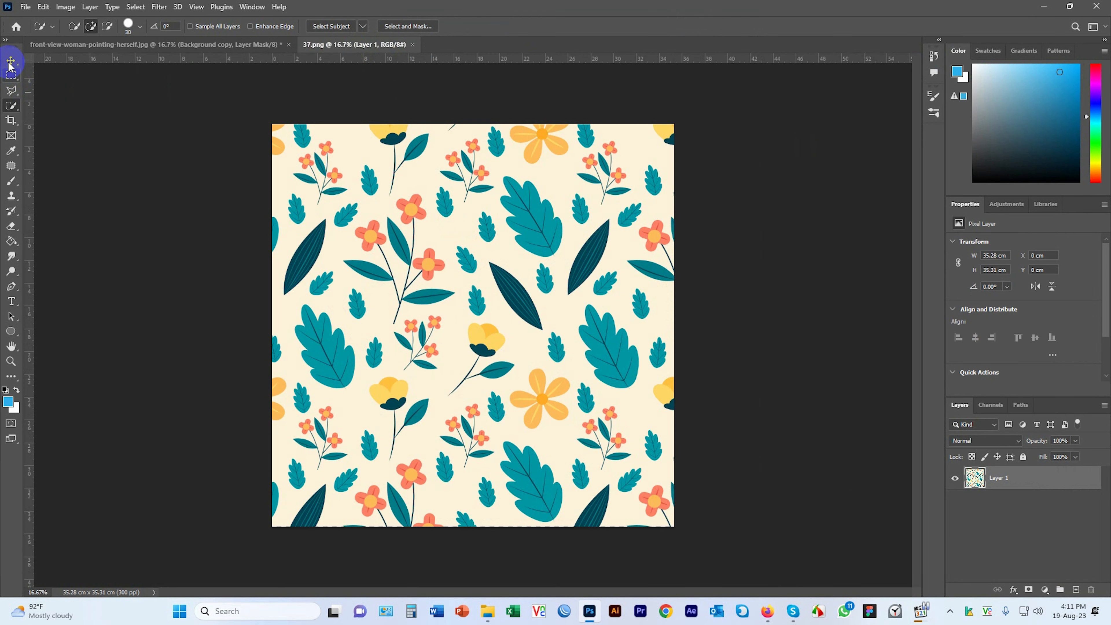
Bring the floral pattern from 37.png into the woman's photo with the Move tool and place it over the T-shirt.
left_click(12, 61)
left_click_drag(455, 218, 503, 369)
left_click_drag(511, 326, 474, 340)
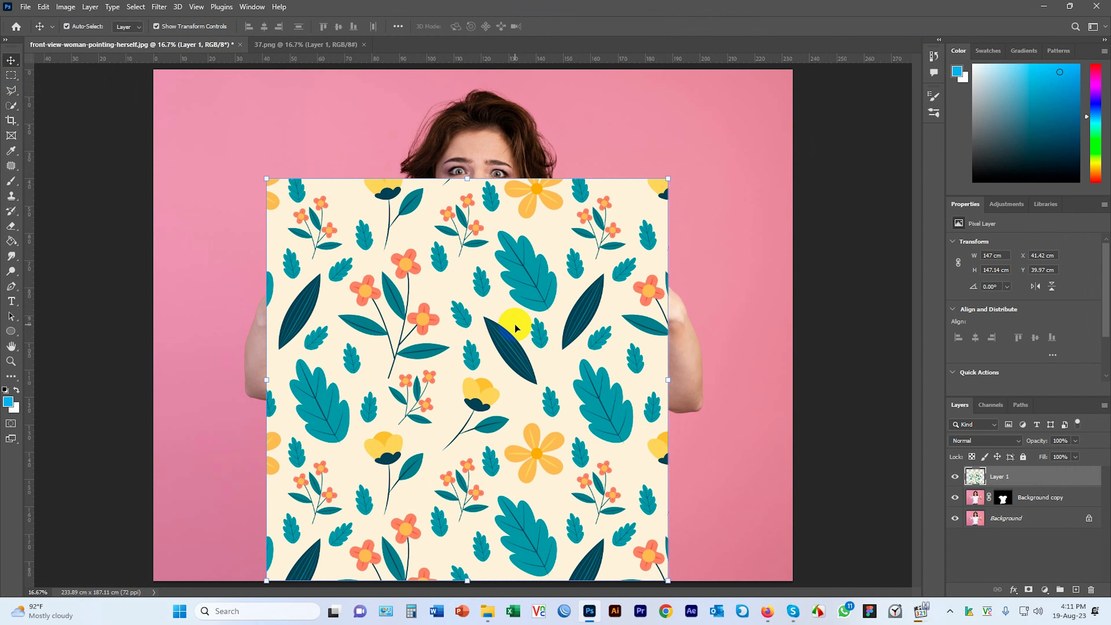
Set the floral pattern layer's blend mode to Multiply and clip it to the masked Background copy layer.
left_click(986, 440)
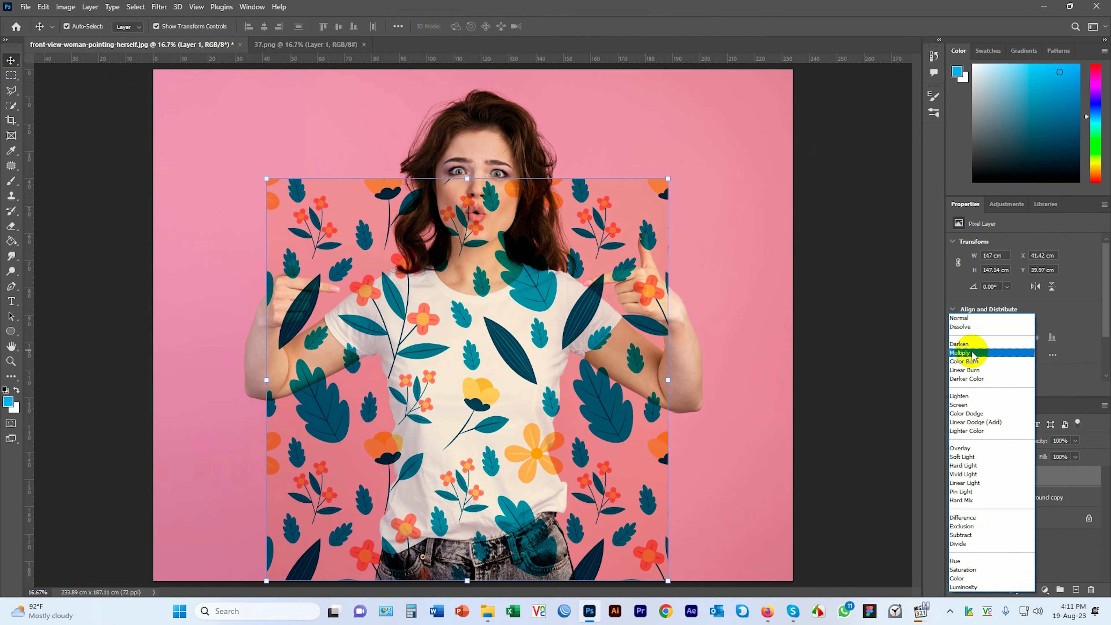
left_click(971, 353)
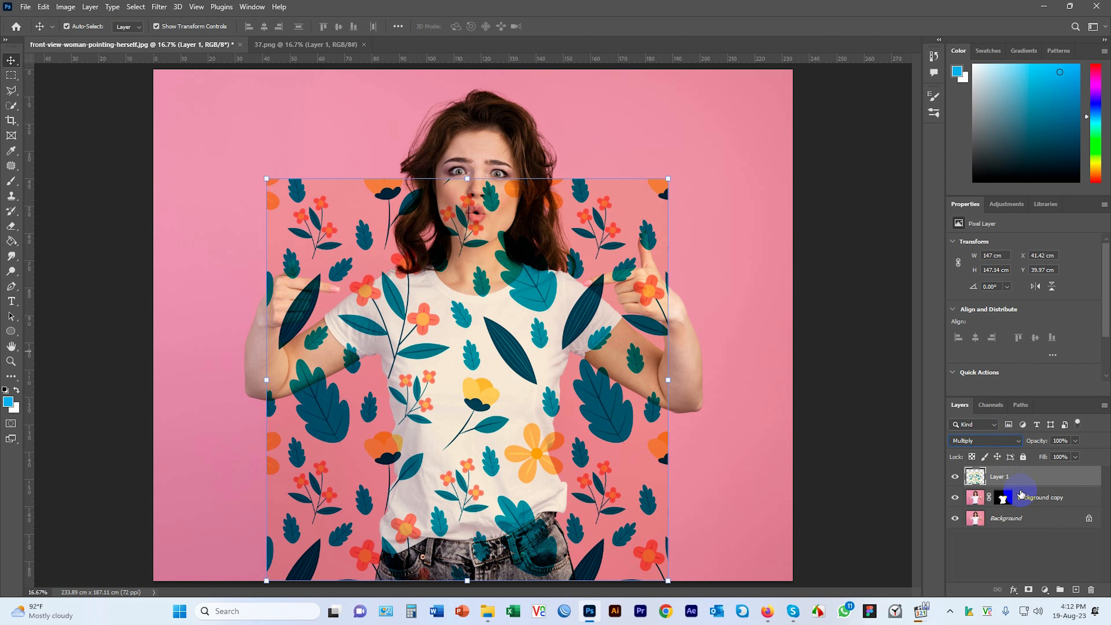
right_click(1006, 477)
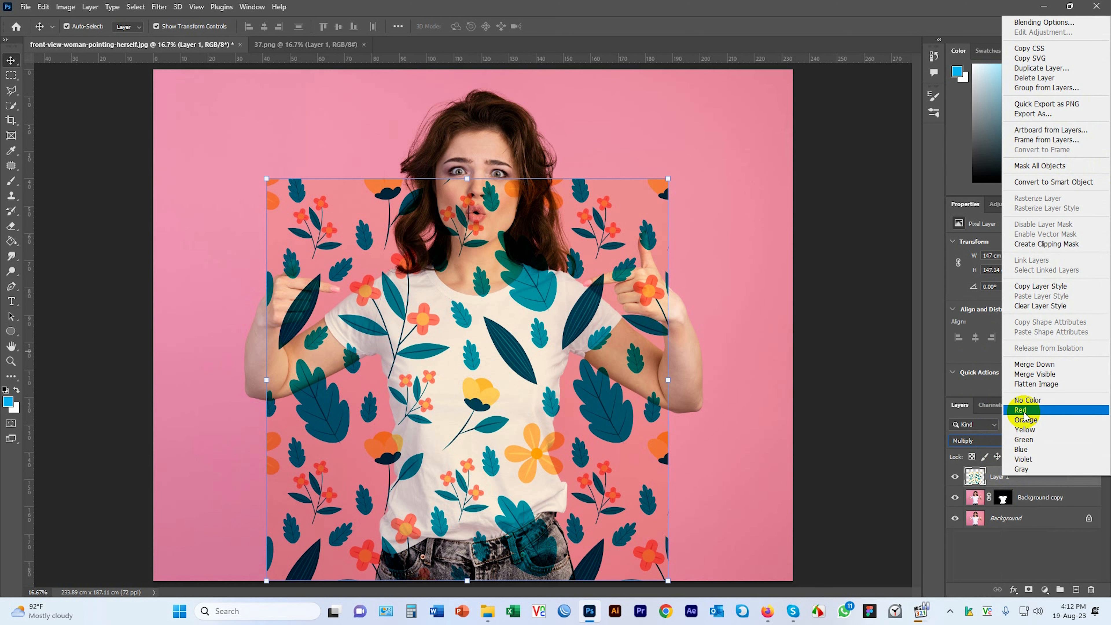
left_click(1057, 245)
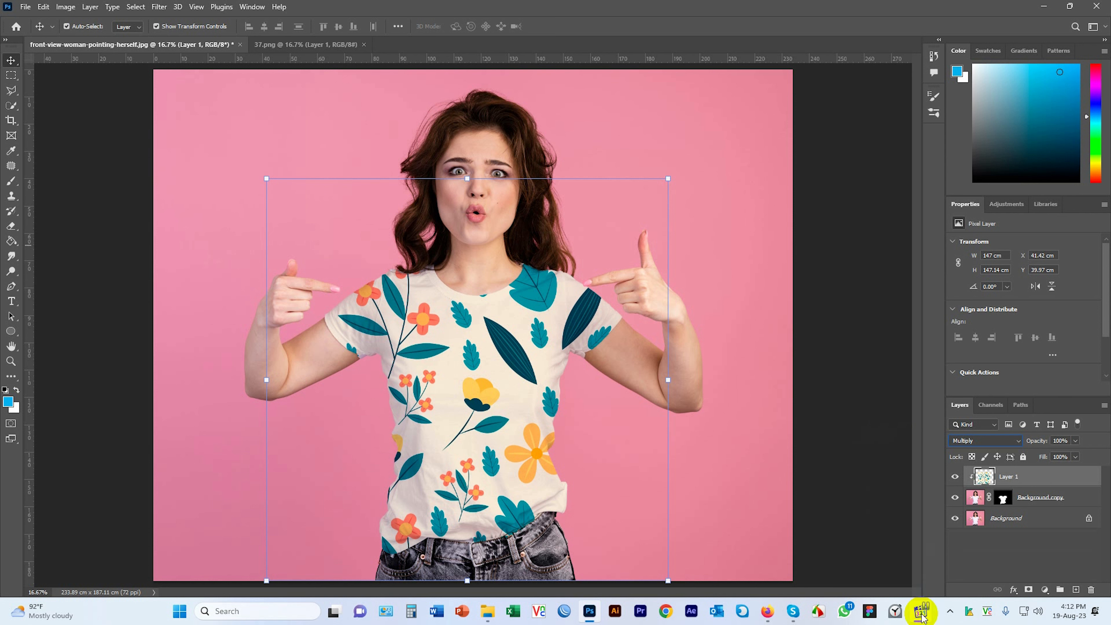
Lower the Blend If highlight limit of the current layer slightly in the pattern layer's blending options.
right_click(1015, 478)
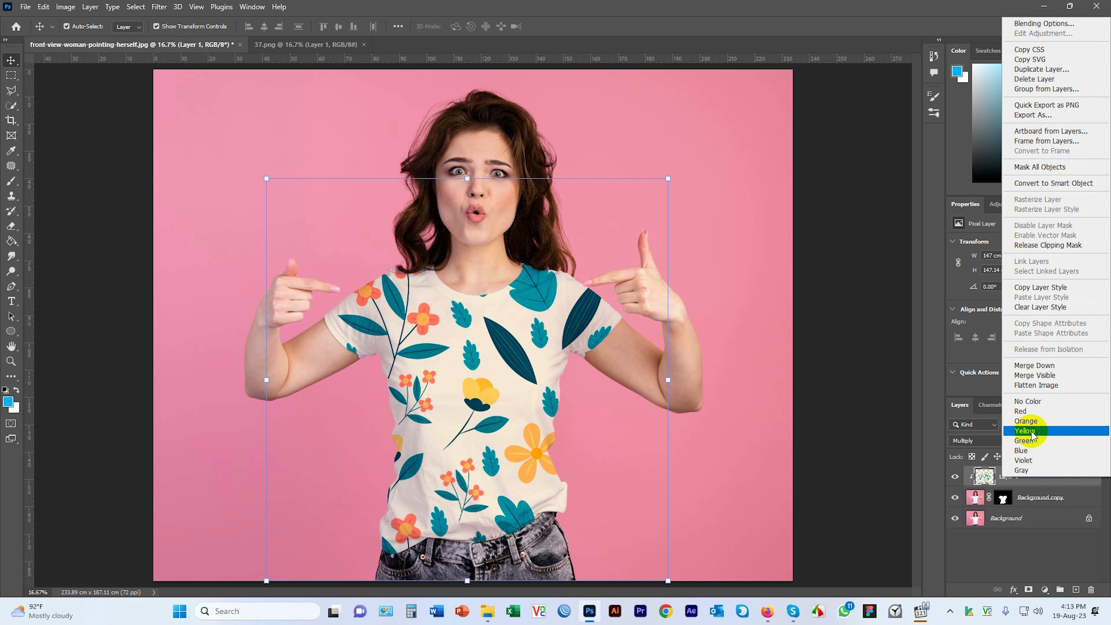
left_click(1045, 24)
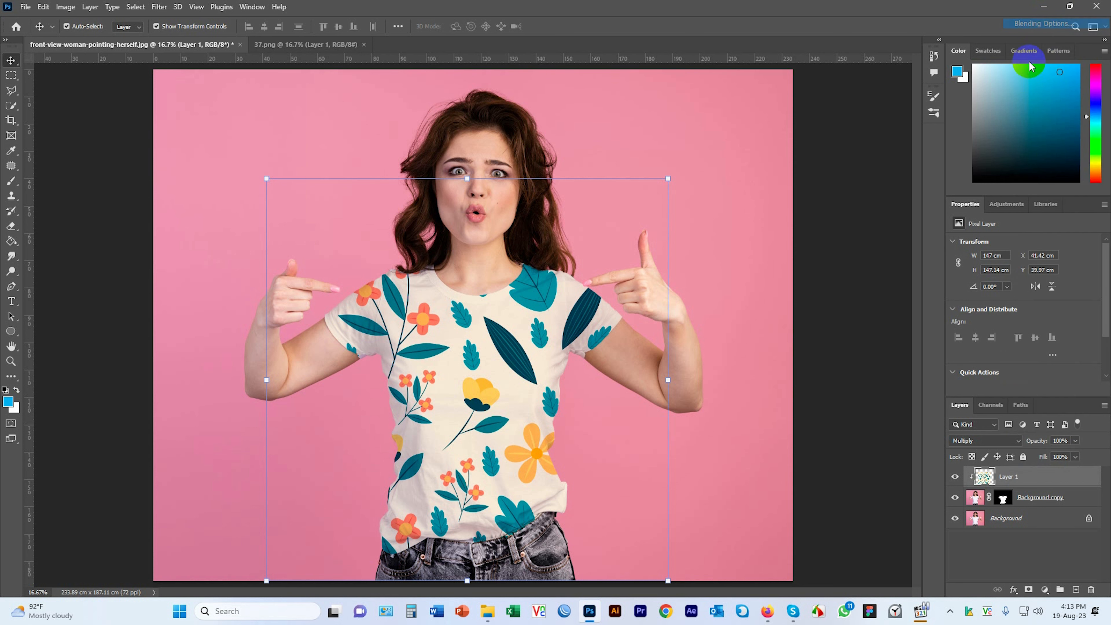
left_click_drag(801, 209, 892, 65)
left_click_drag(1008, 307, 998, 283)
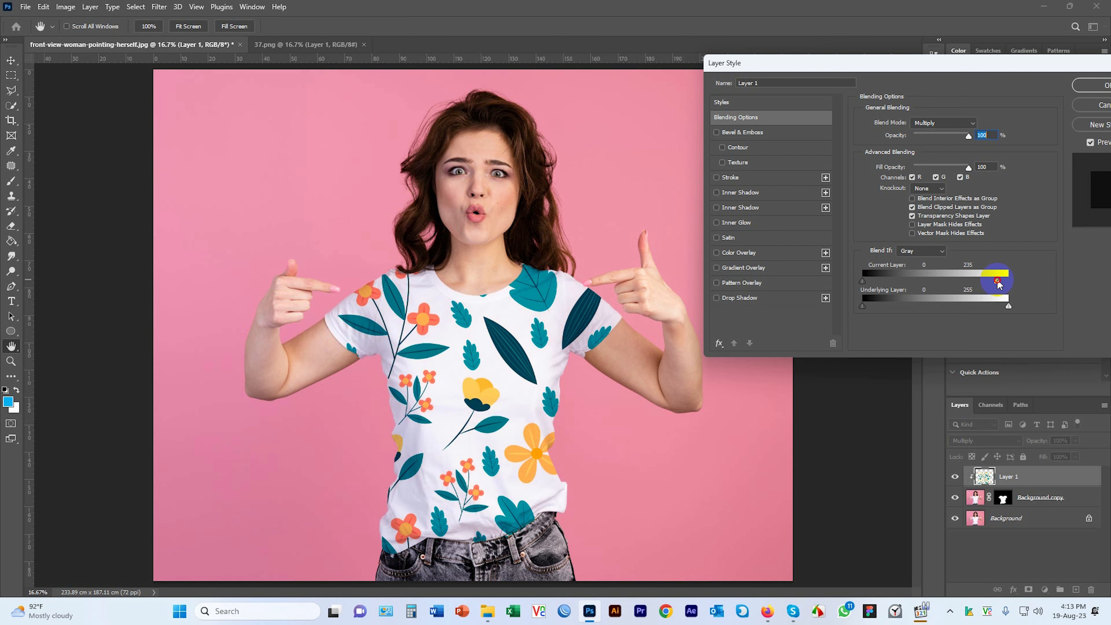
left_click_drag(998, 284, 1003, 279)
left_click(1095, 85)
Reposition the floral pattern on the T-shirt to about X 56 cm, Y 56 cm.
left_click_drag(423, 319, 485, 372)
left_click_drag(485, 372, 463, 372)
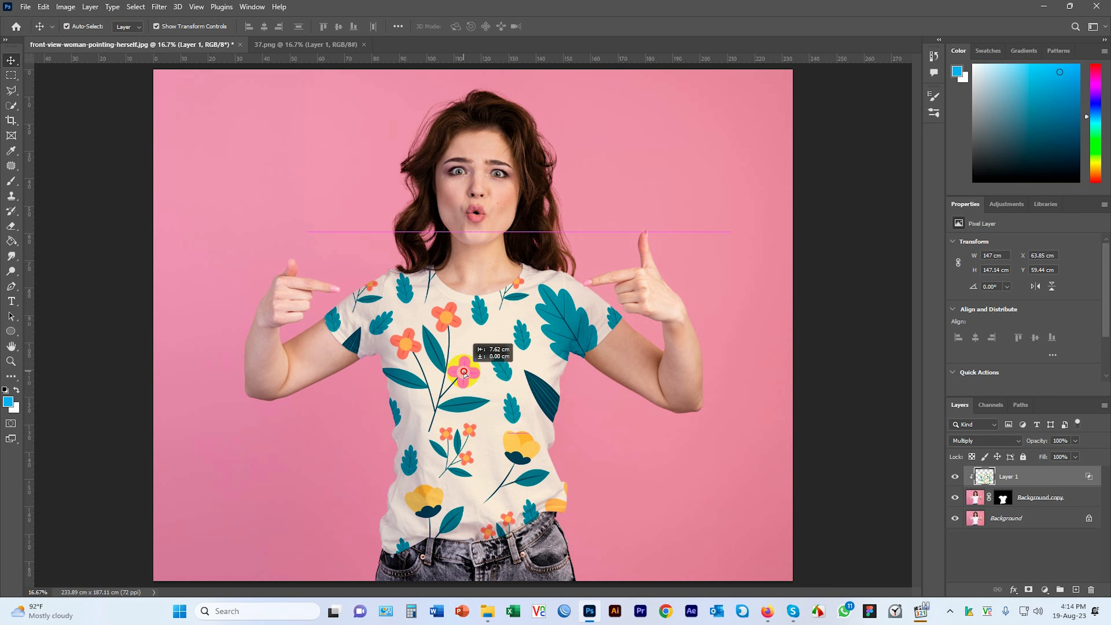
left_click_drag(464, 372, 462, 363)
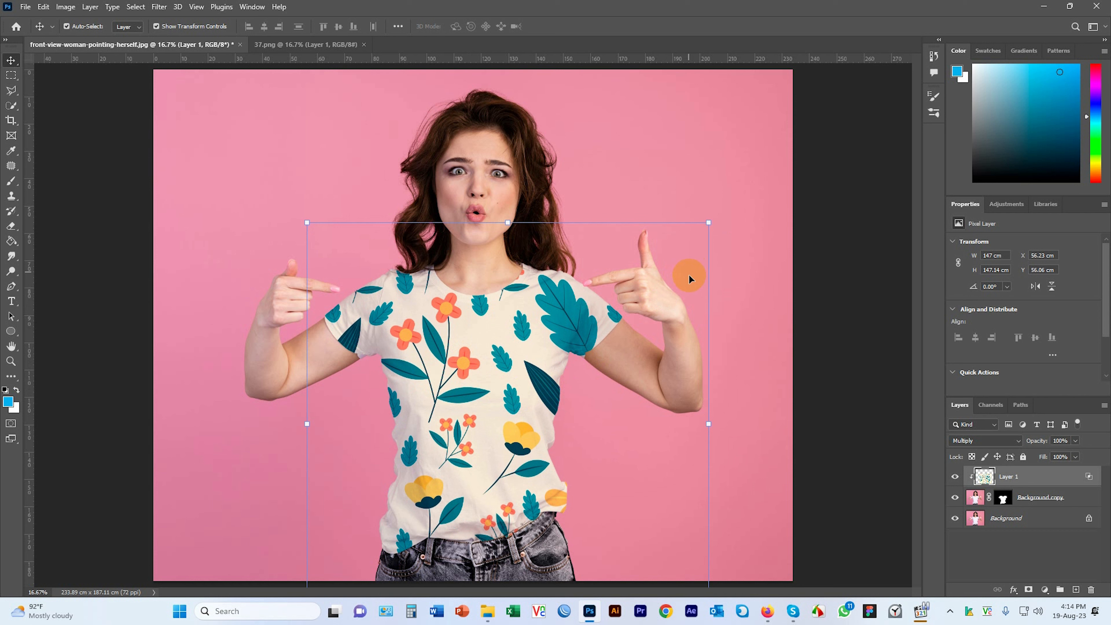
Try a 57% opacity on the pattern layer, and return it to full opacity.
left_click(1075, 440)
left_click_drag(1075, 455, 1053, 456)
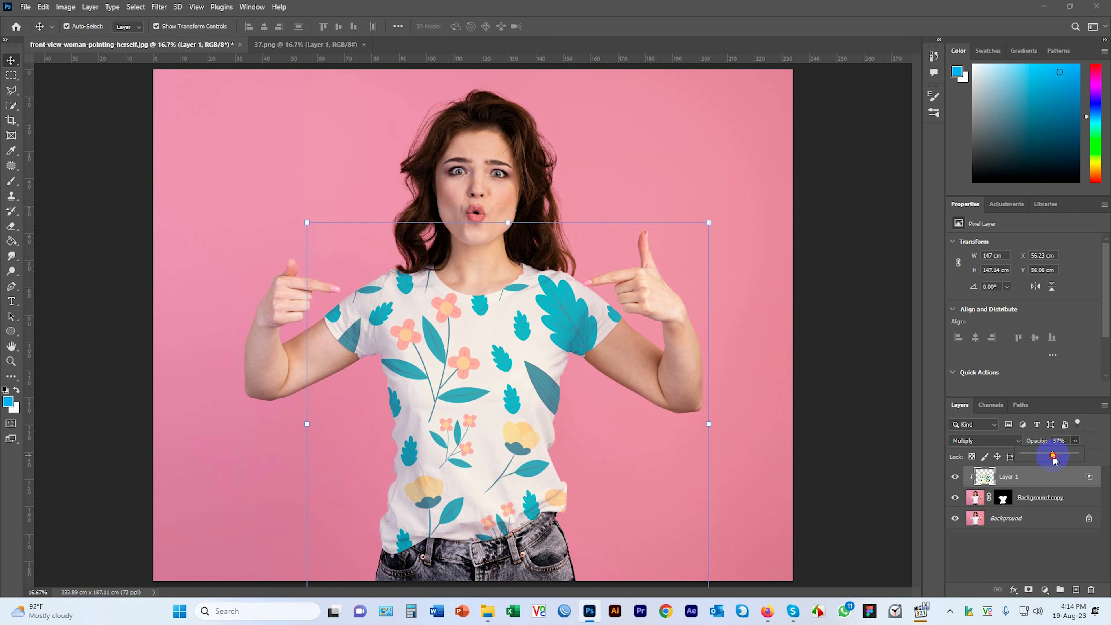
left_click_drag(1054, 456, 1079, 456)
Apply a Selective Color adjustment to the pattern layer, setting Black for the Reds to +47%.
left_click(65, 7)
mouse_move(83, 35)
left_click(228, 245)
left_click_drag(949, 241, 976, 253)
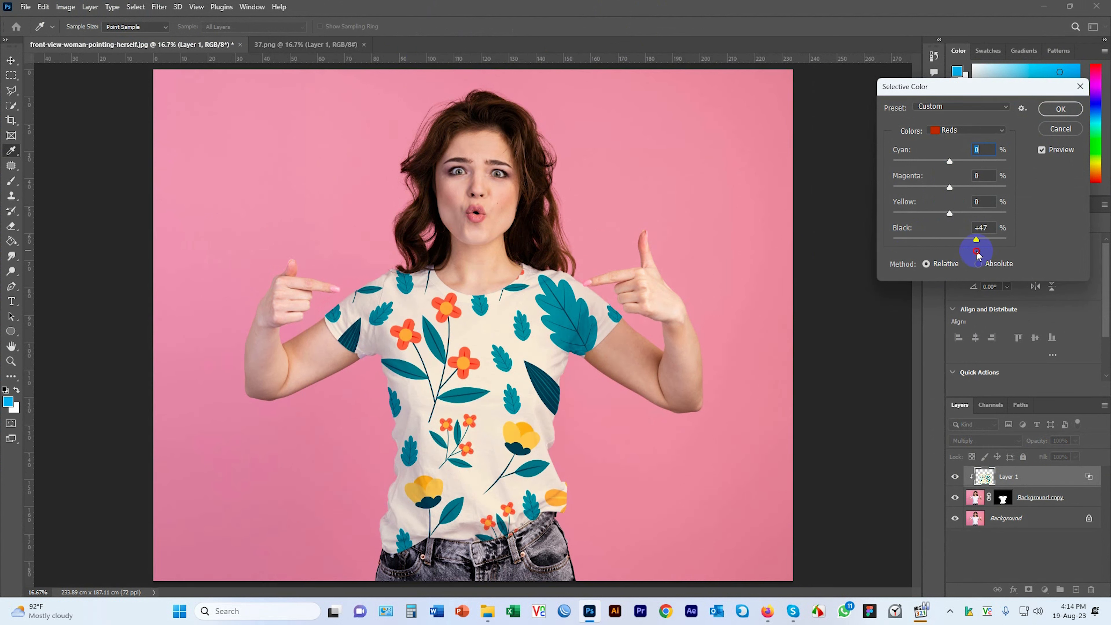
Choose Cyans as the color range to adjust in Selective Color.
left_click(961, 130)
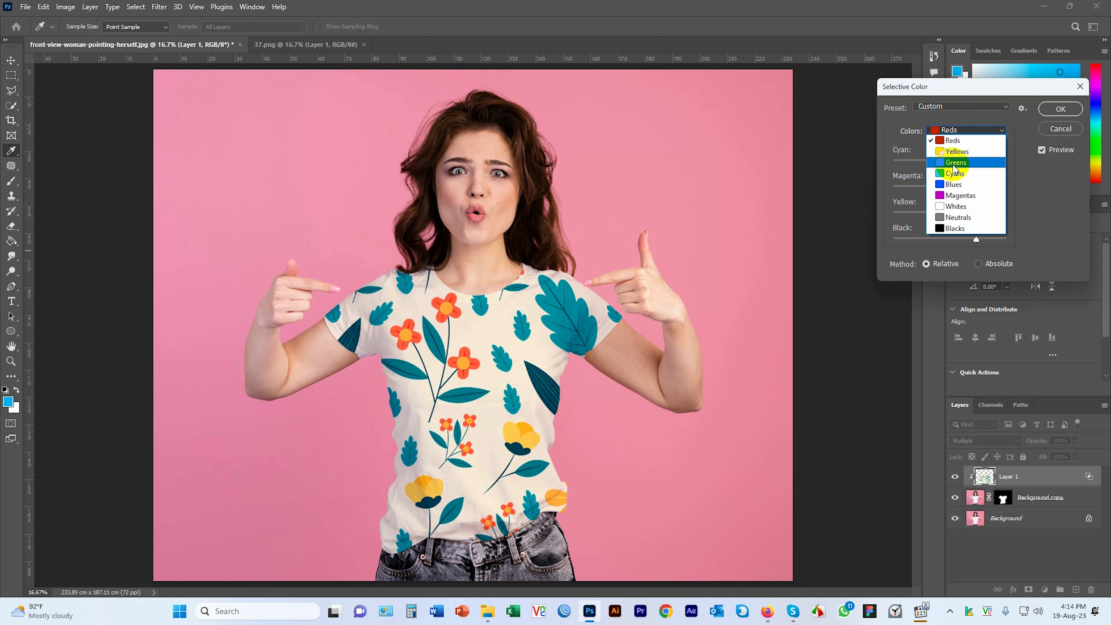
left_click(954, 173)
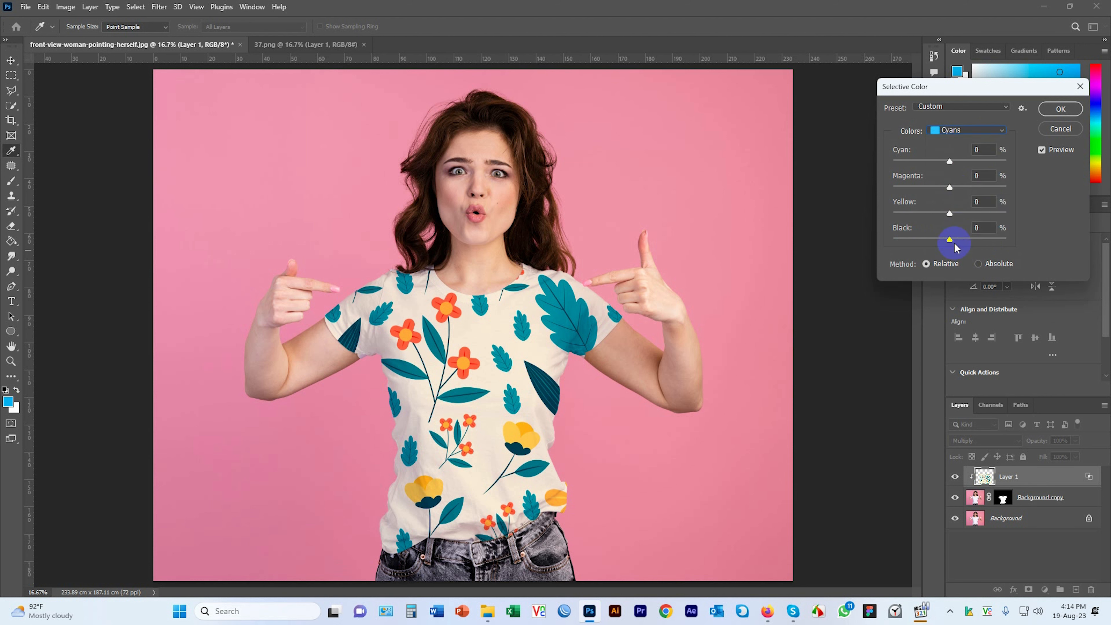